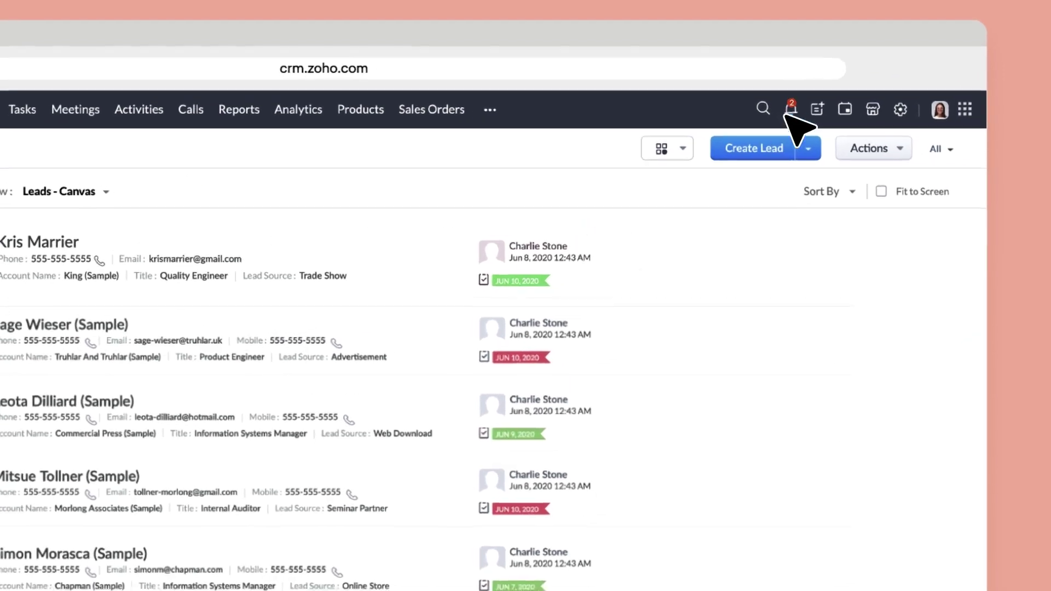
- Open the SalesSignals notifications panel from the bell icon
click(789, 109)
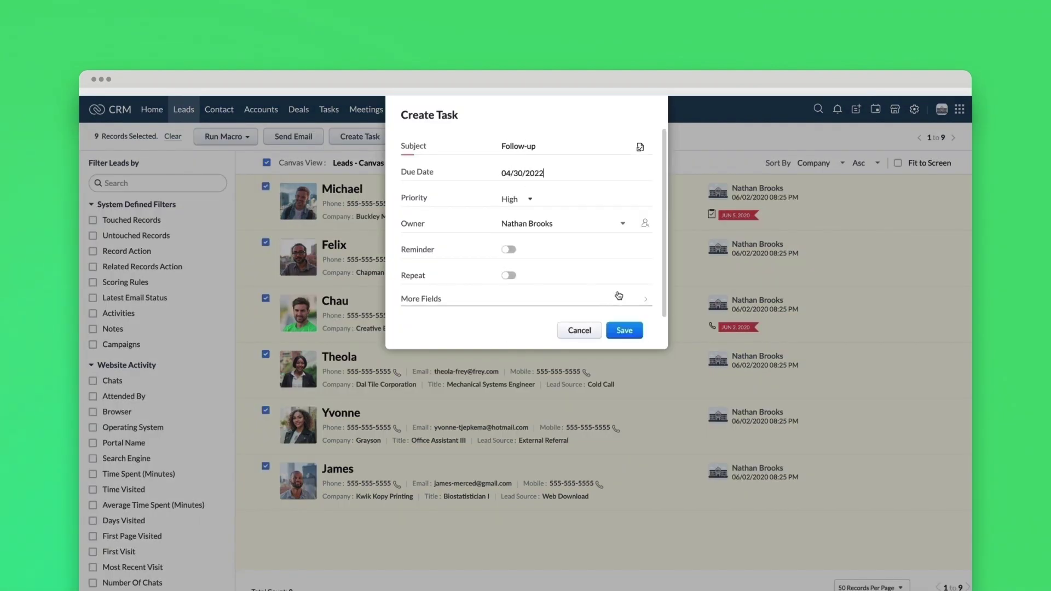
- Save the Follow-up task, select leads including Chau, and run the Status Update macro
click(625, 327)
click(265, 186)
click(265, 242)
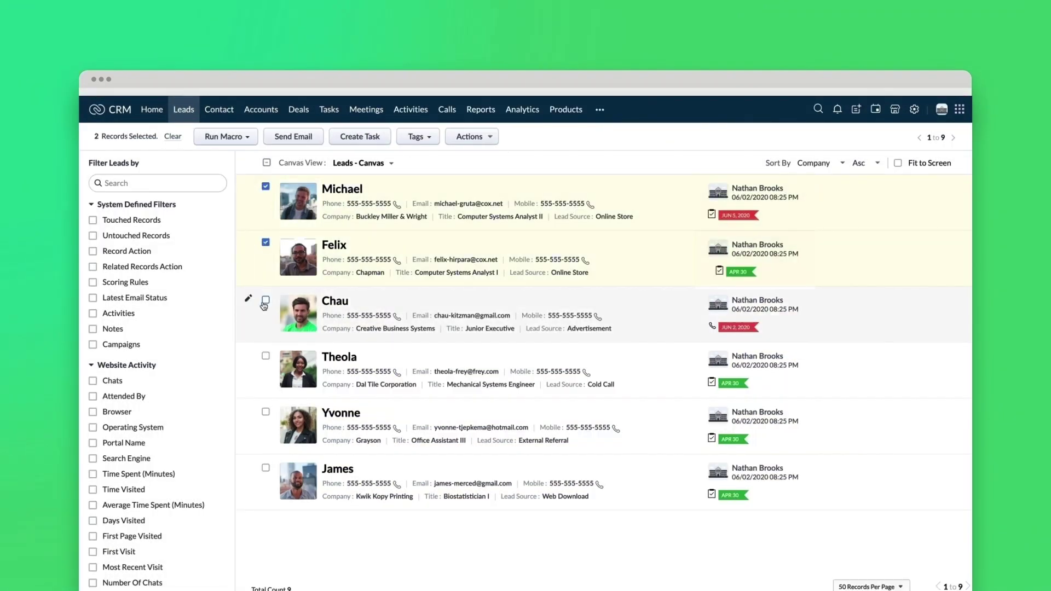
click(253, 161)
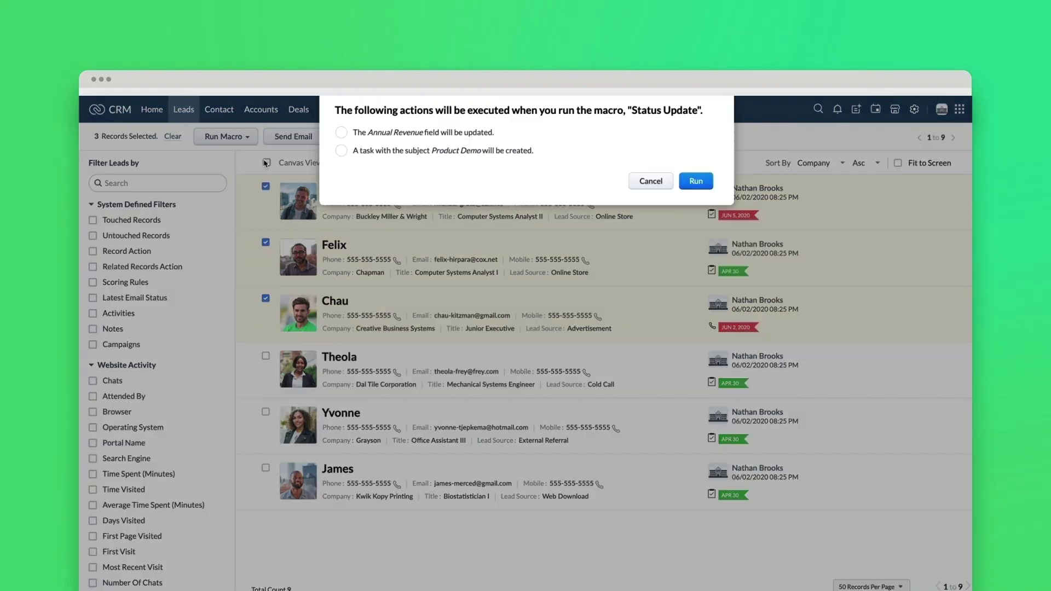
click(695, 180)
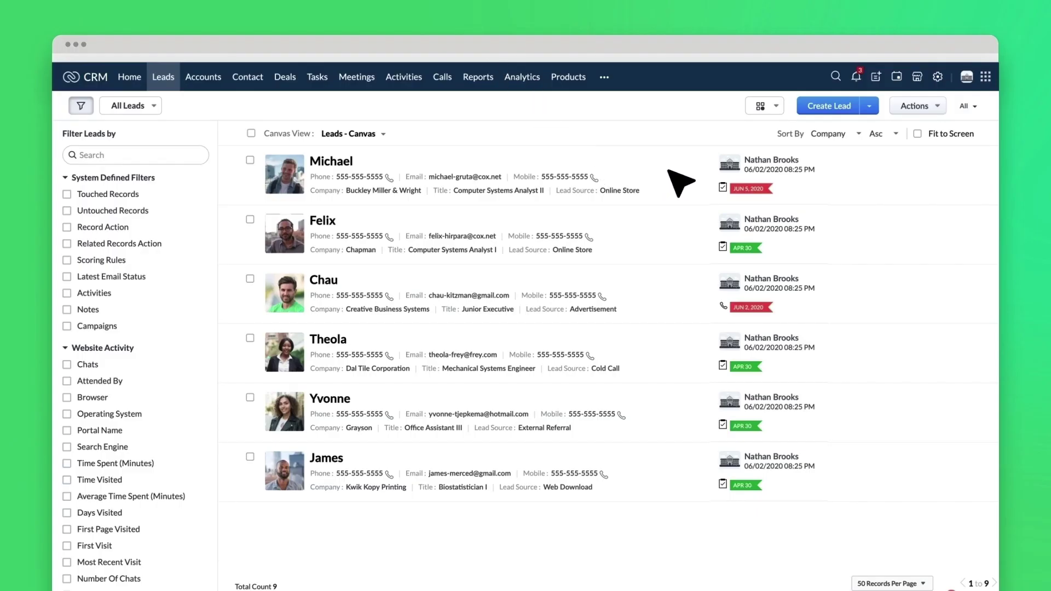
- Save Tresa of Morlong Associates as a new lead, then upload Leads_001.csv for import
click(842, 112)
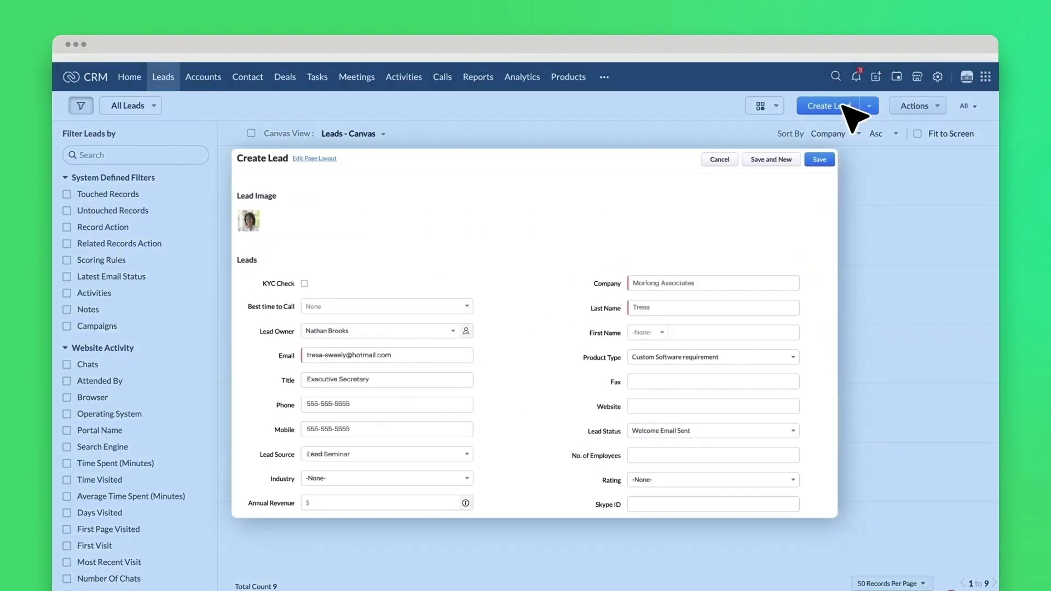
click(820, 159)
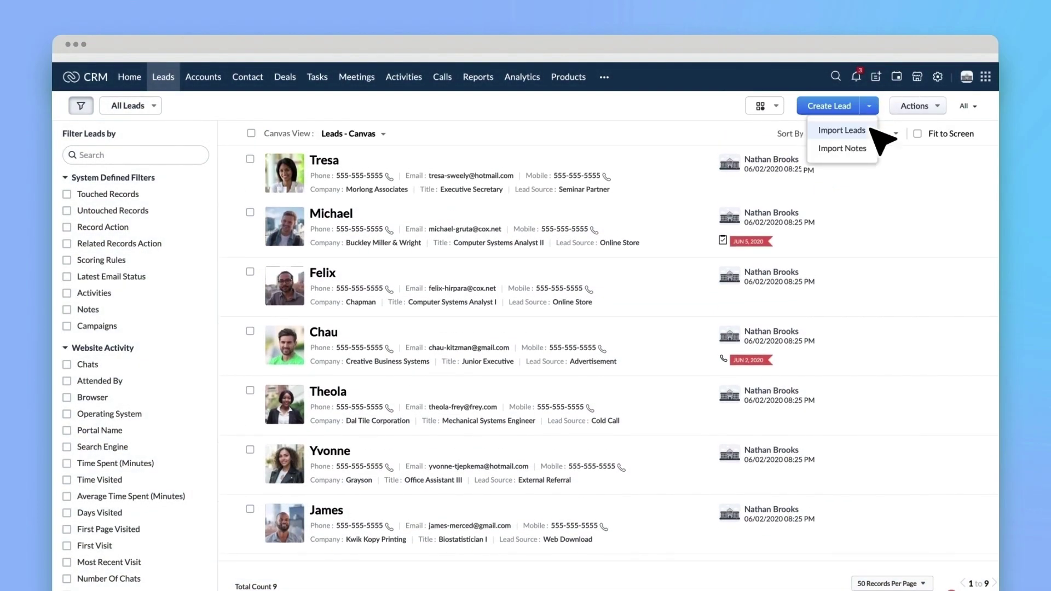
click(872, 131)
click(422, 254)
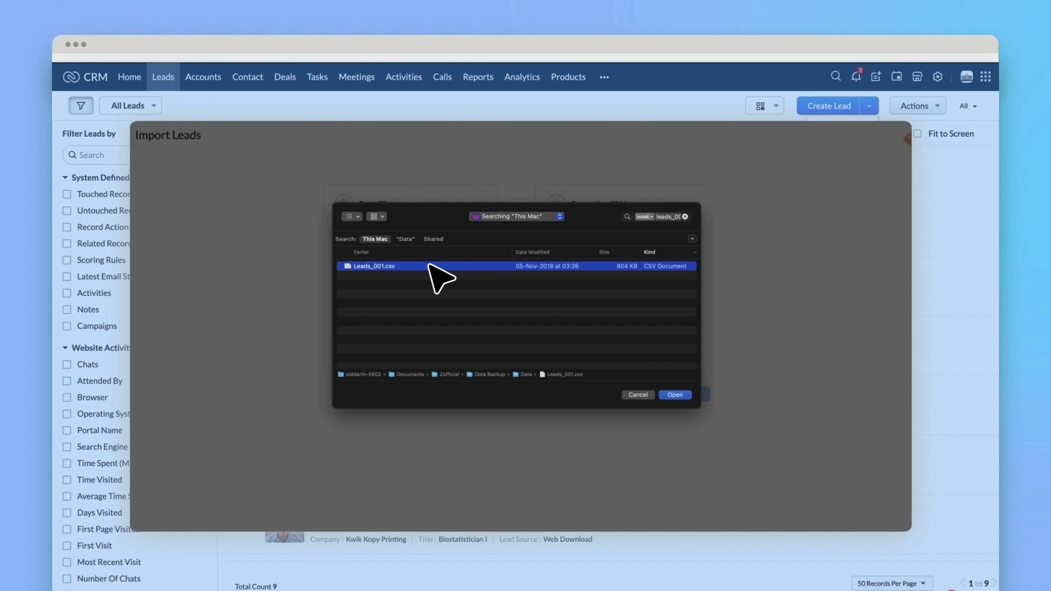
click(675, 395)
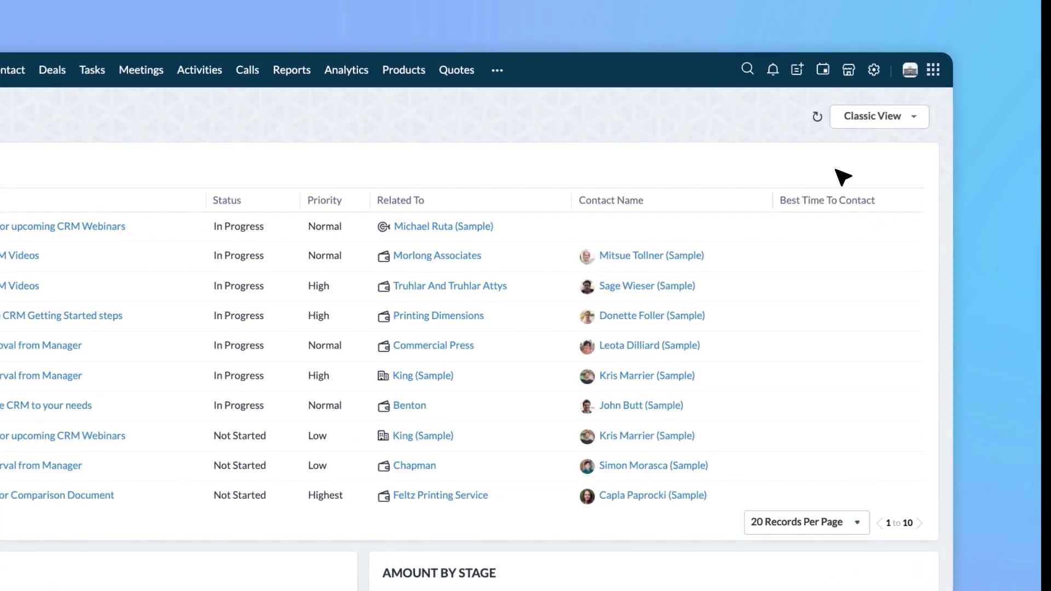
- In Organize Modules, move Accounts below Deals, hide Analytics, and save the tab order
click(875, 70)
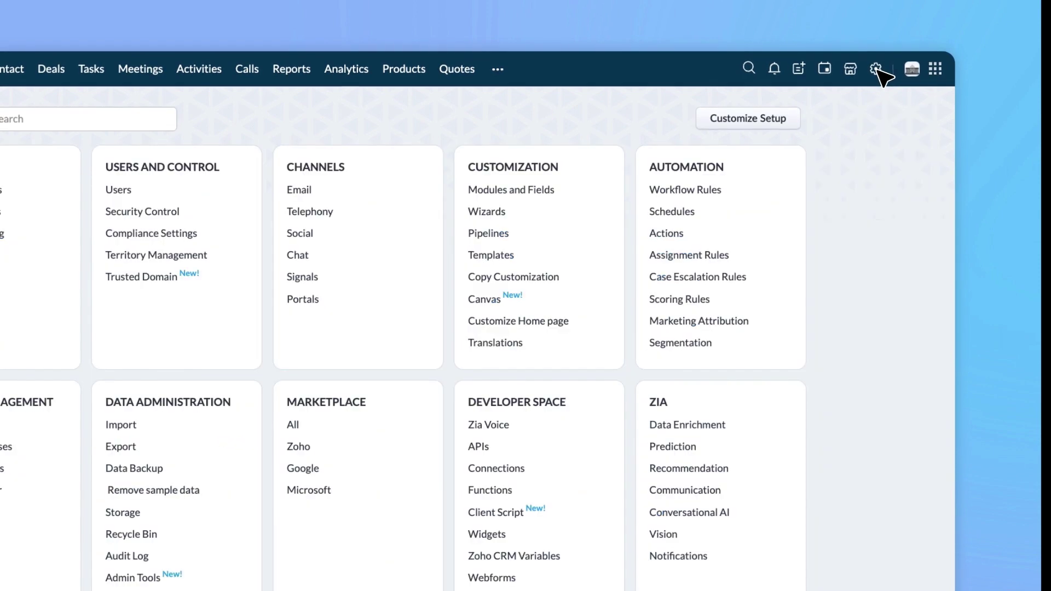
click(554, 193)
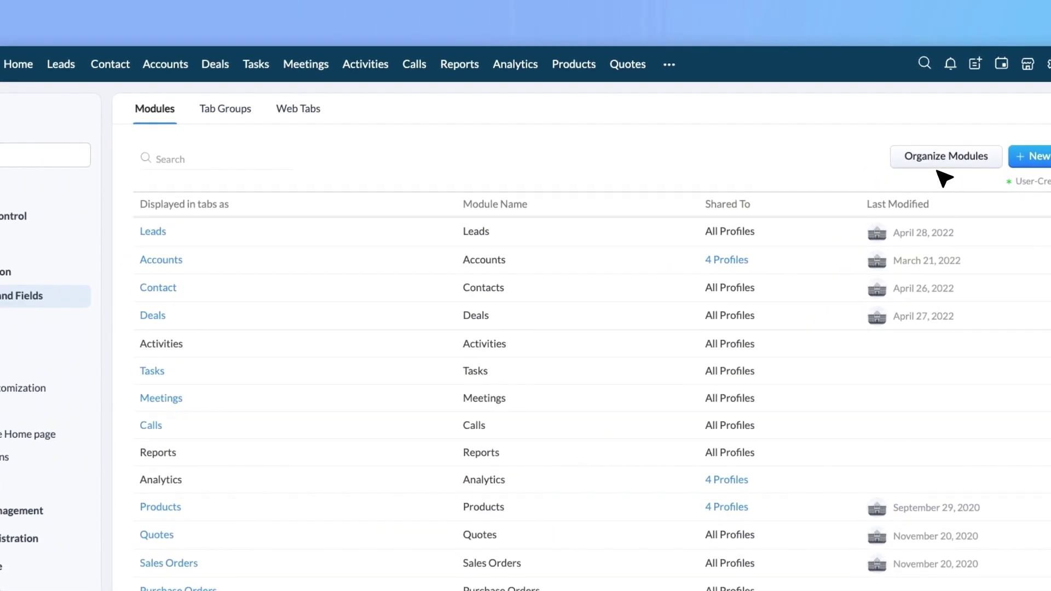
click(968, 164)
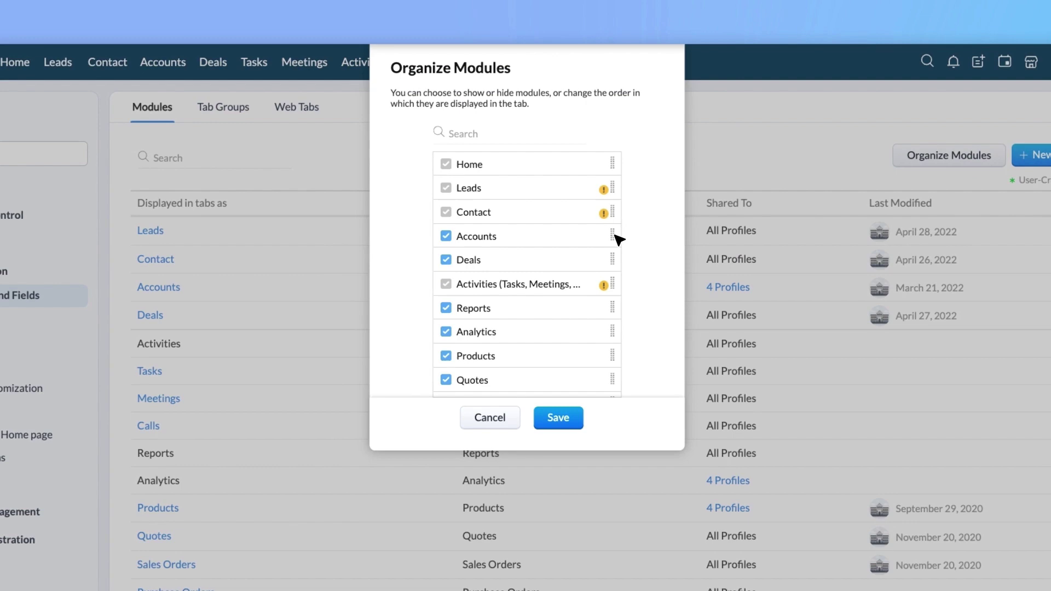
drag(612, 237, 615, 272)
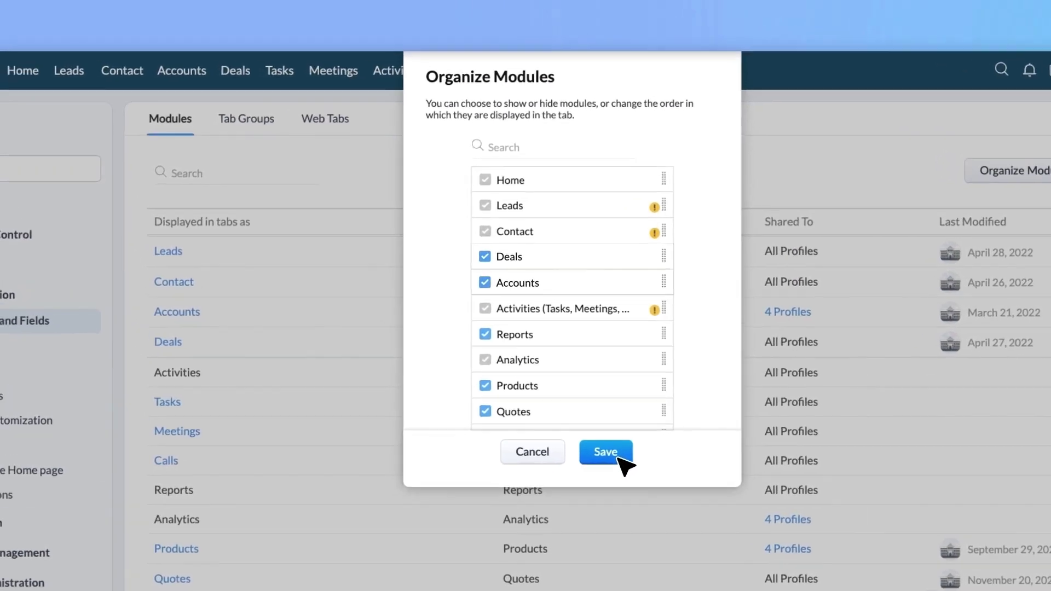
click(572, 426)
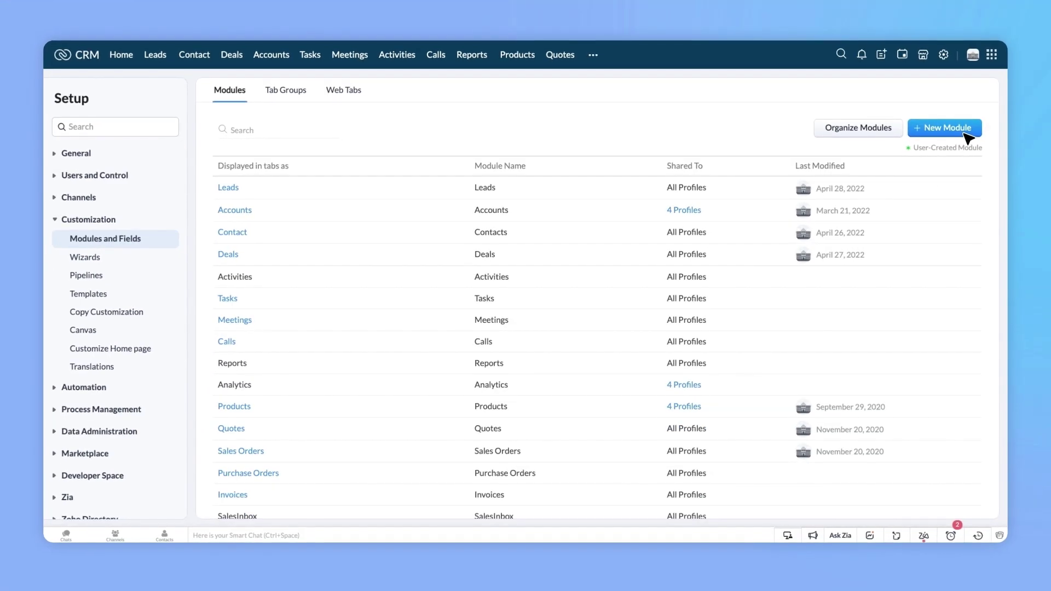
- Add a Number field below Currency and a Phone field below Annual Revenue, then preview as Administrator
click(965, 129)
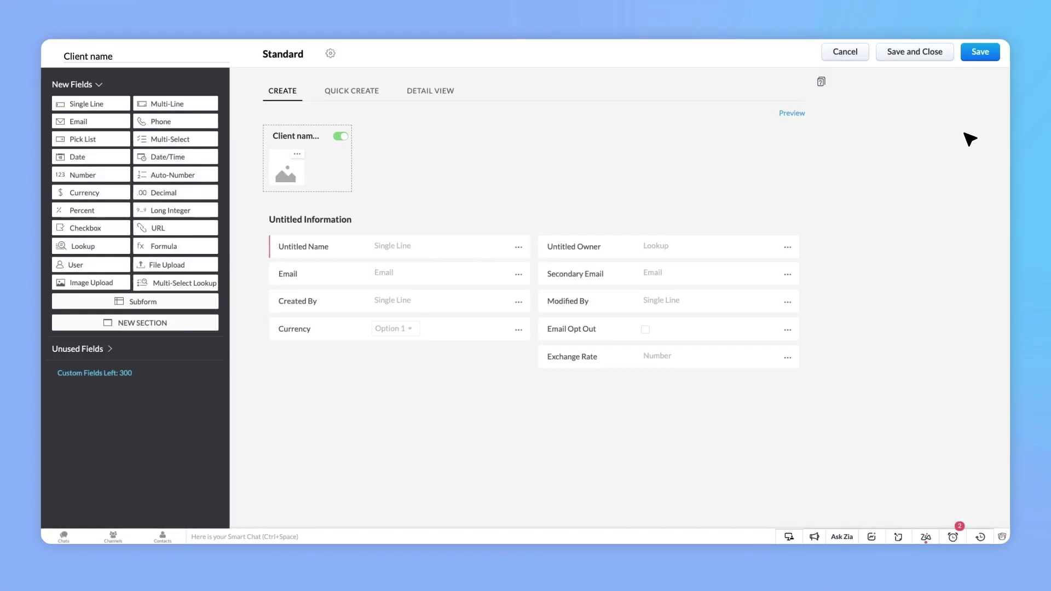
drag(119, 181, 348, 366)
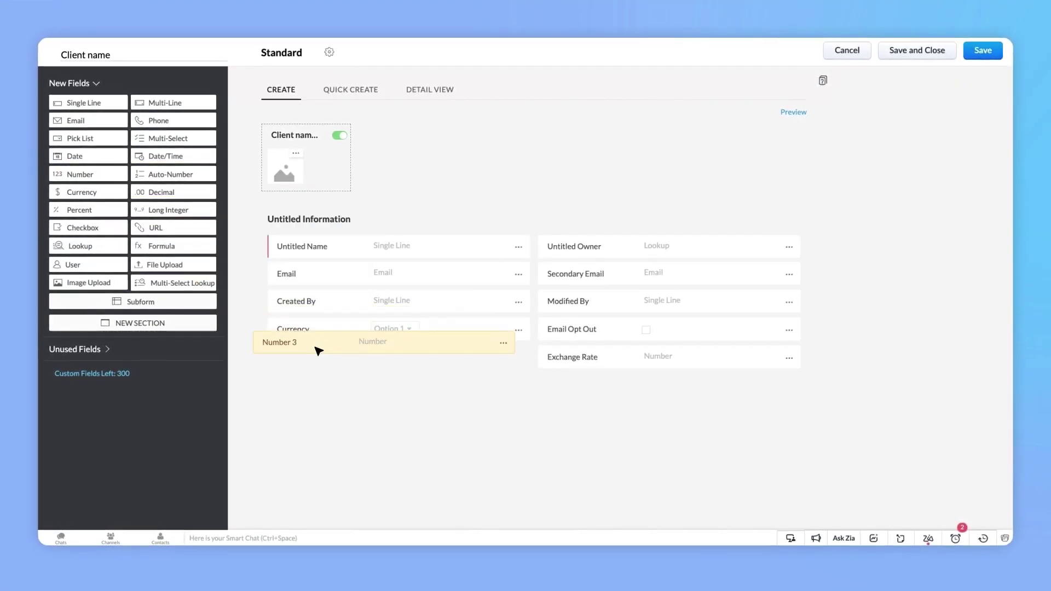
text(Annual Revenue)
drag(155, 119, 364, 407)
text(Phone Number)
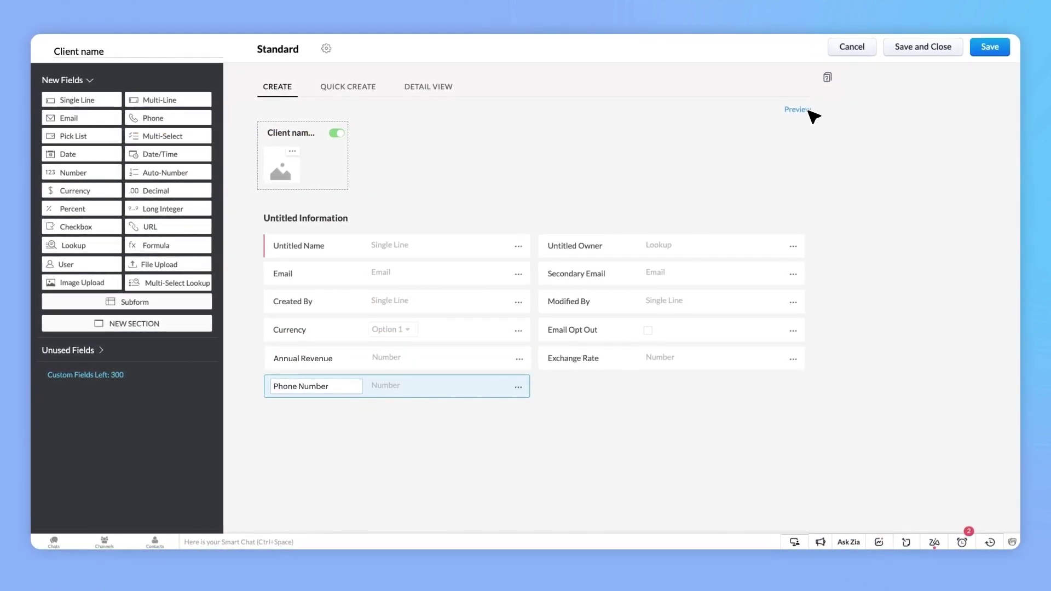
click(810, 112)
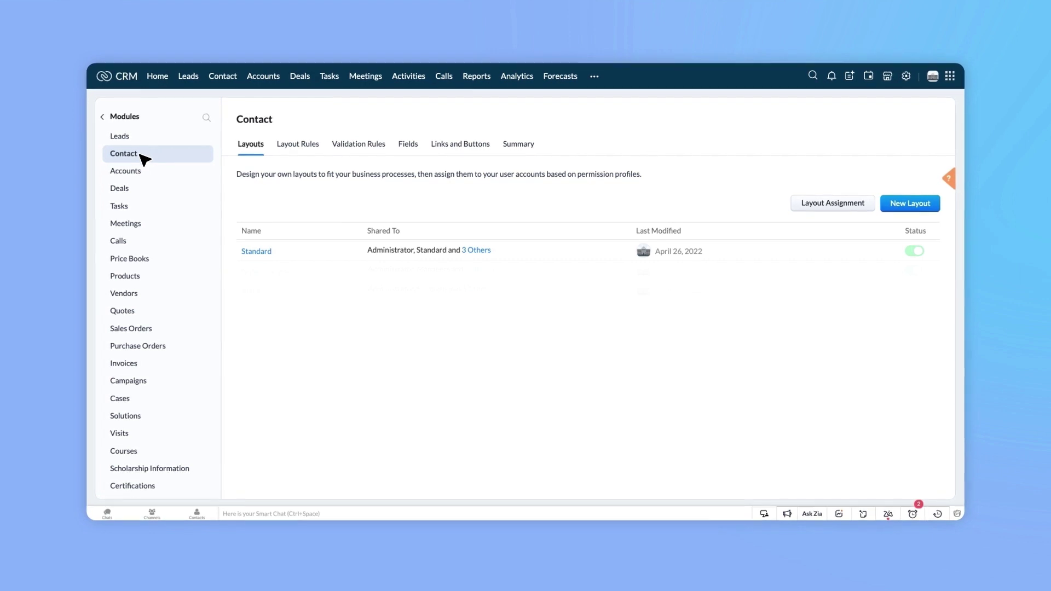
- Start a new Contact layout with a Mobile Sales section holding a Number field
click(917, 205)
text(Sales)
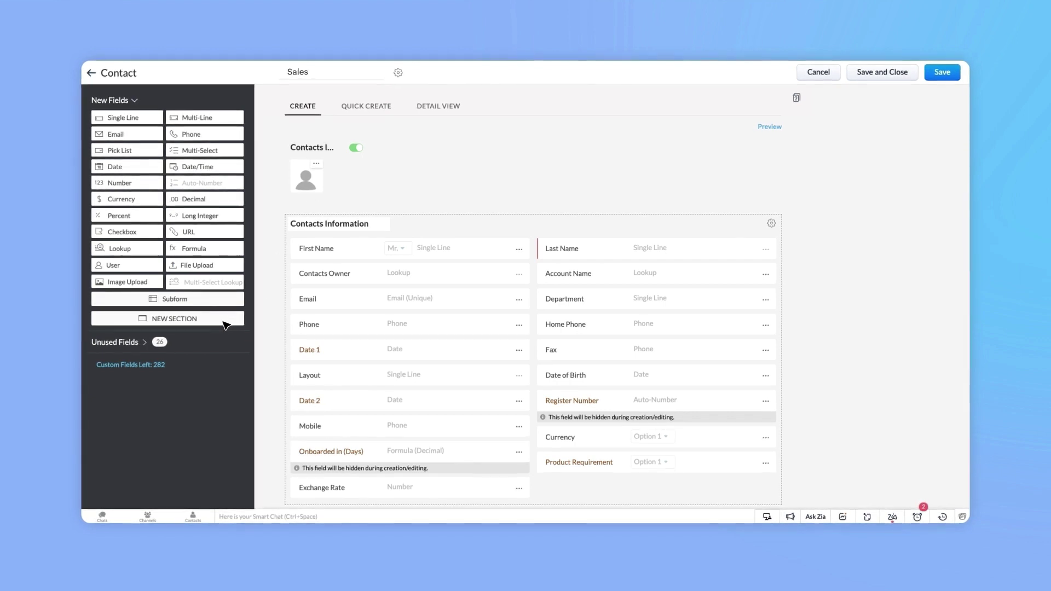
click(222, 322)
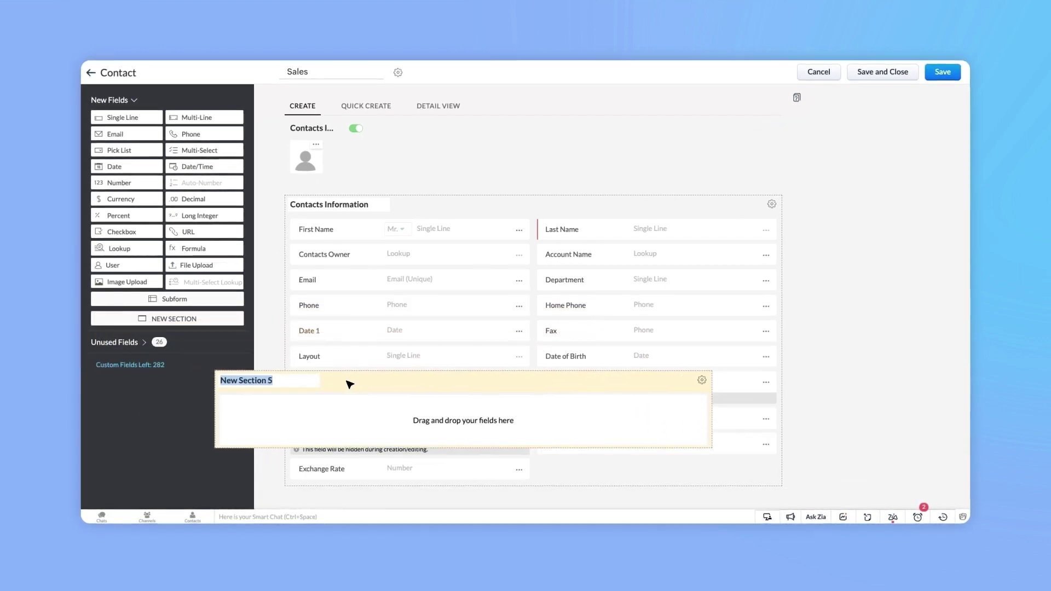
text(Mobile Sales)
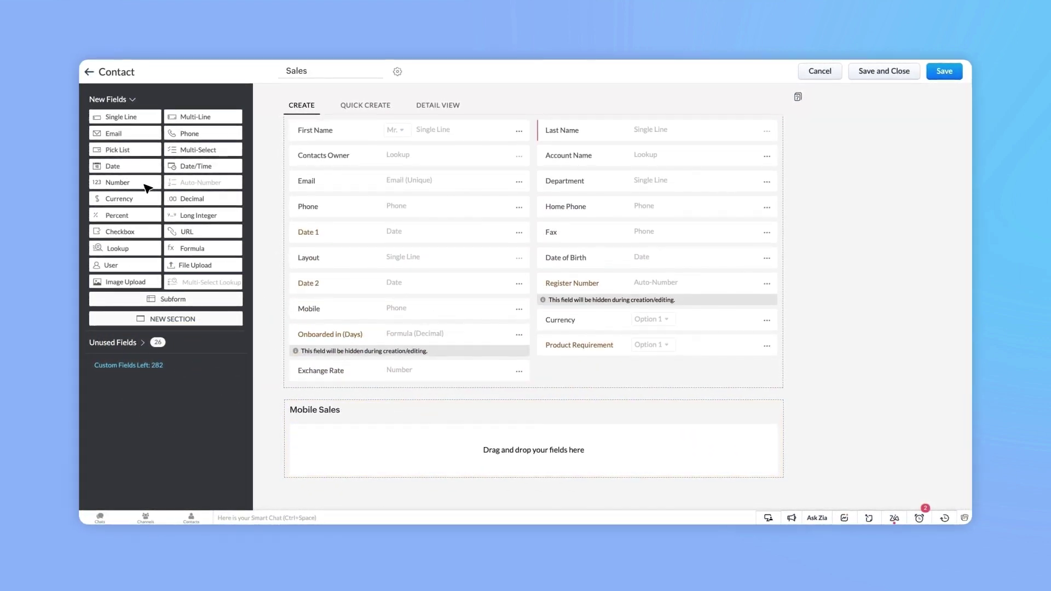
drag(145, 187, 358, 446)
text(Model Number)
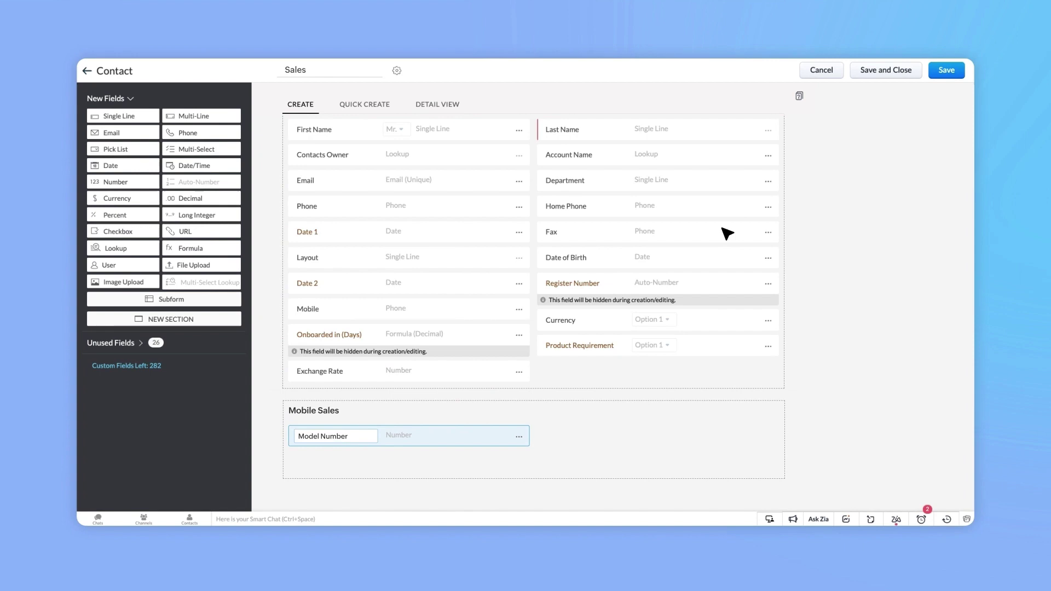
- Share the Sales layout with Administrator and Sales representative profiles and save it
click(885, 72)
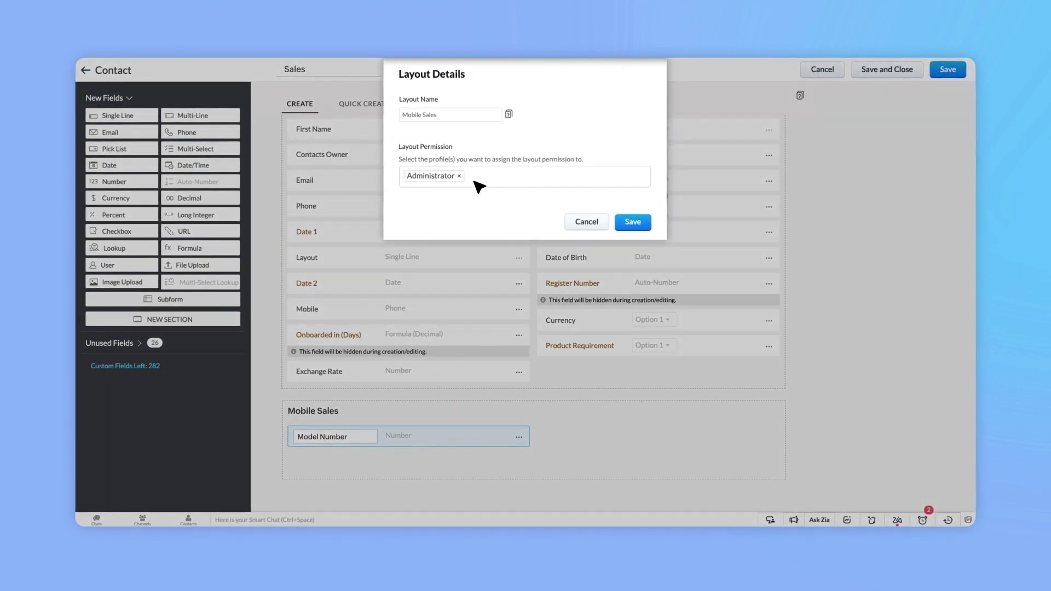
click(477, 185)
click(460, 245)
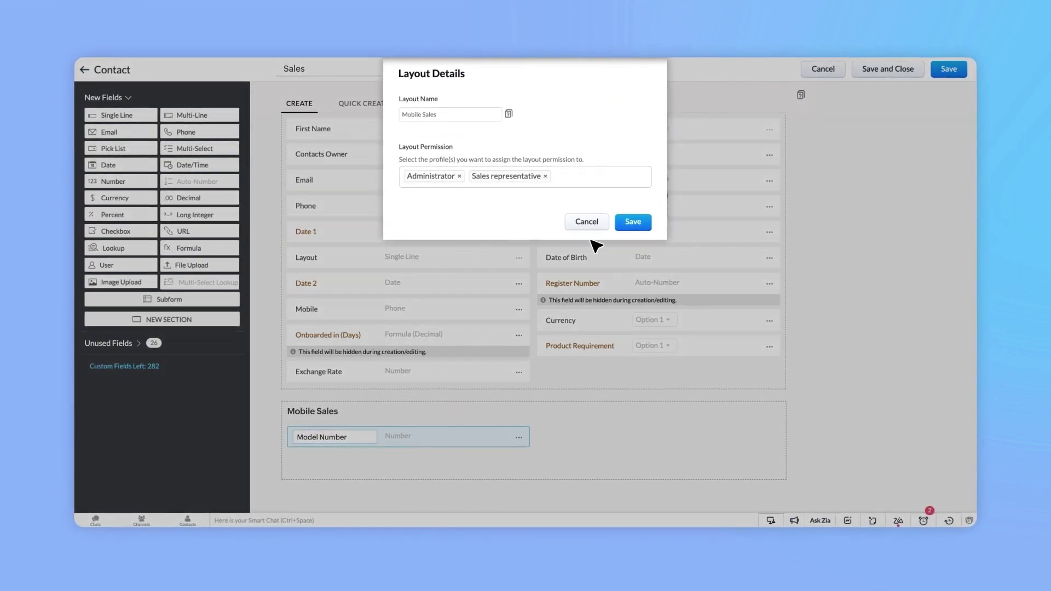
click(633, 222)
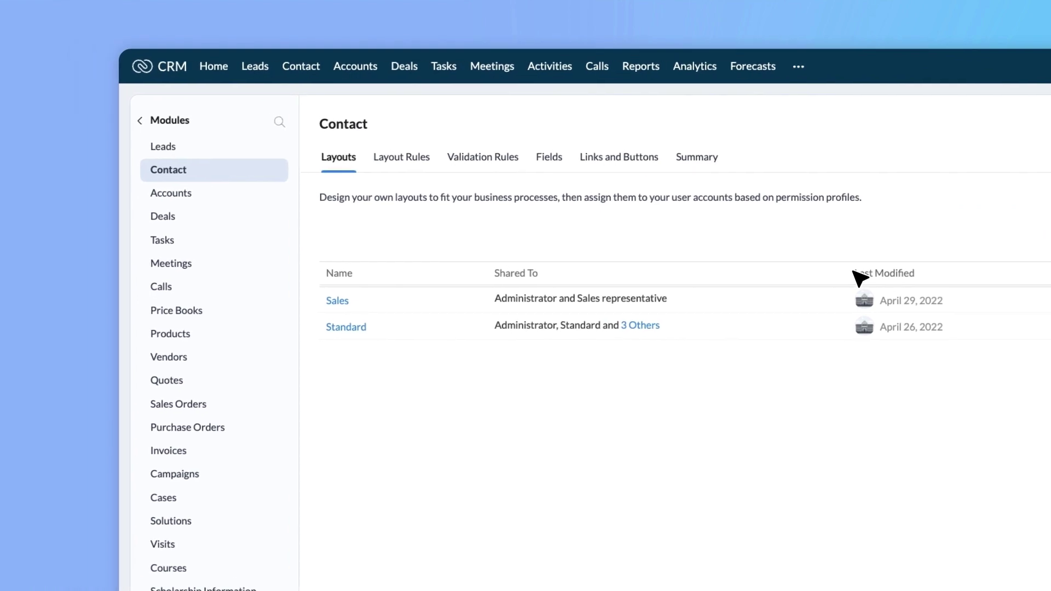